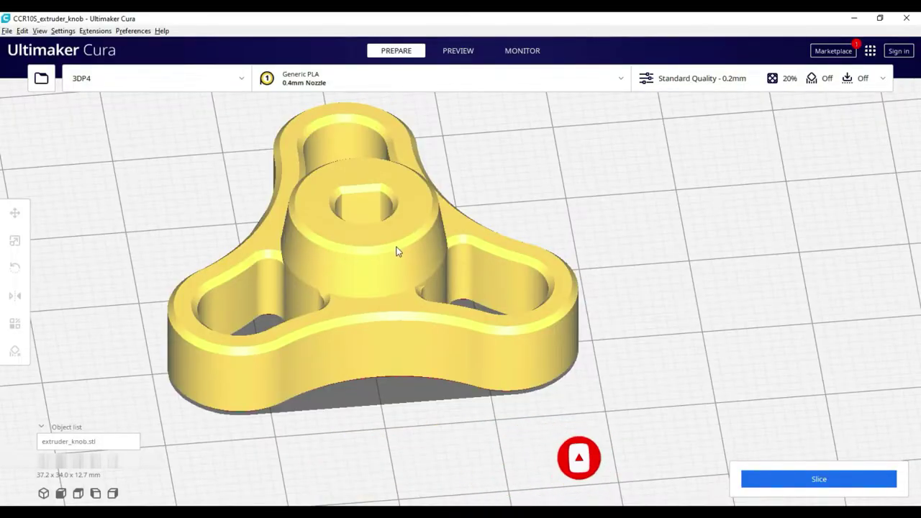
Step: Zoom and pan the viewport so the extruder knob sits centred on the build plate
scroll(401, 248, "down", 3)
scroll(403, 249, "up", 4)
middle_click_drag(404, 248, 513, 215)
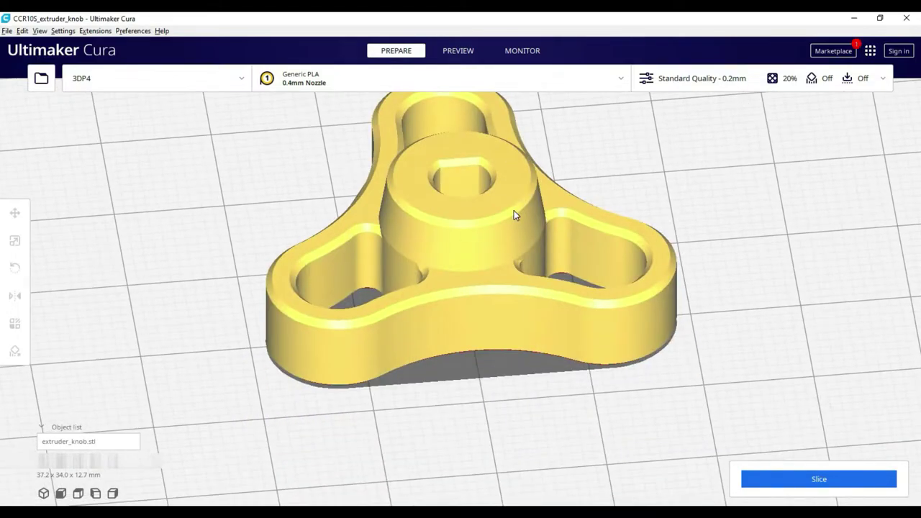
scroll(513, 215, "down", 2)
scroll(559, 144, "up", 1)
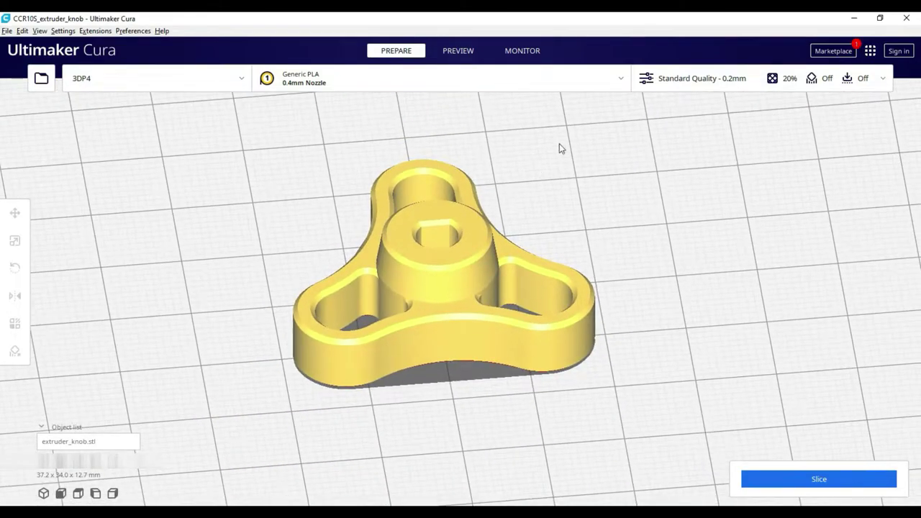
Step: Open the custom print settings with Travel collapsed and the Speed group expanded
left_click(671, 80)
left_click(687, 269)
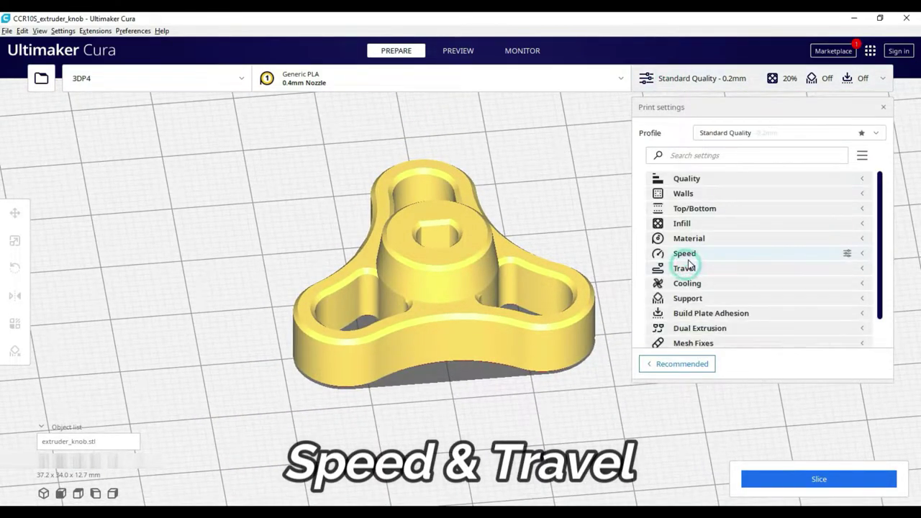
left_click(695, 254)
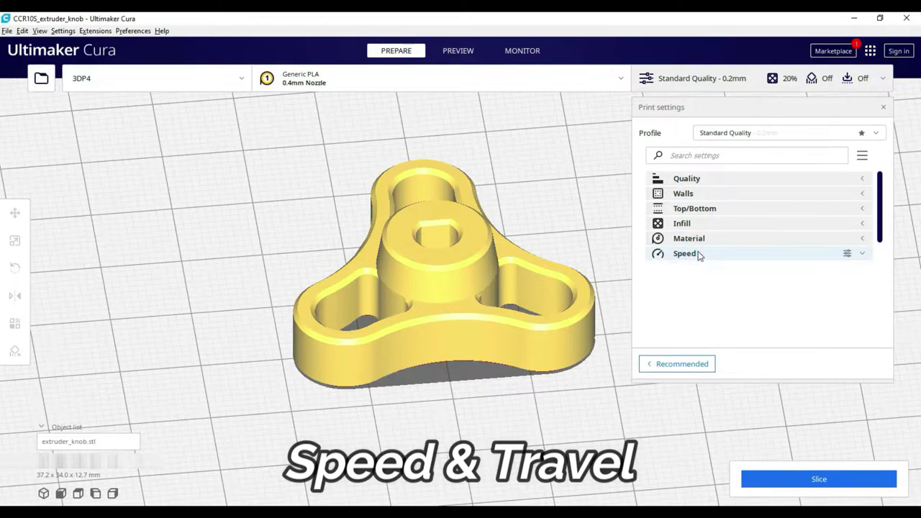
scroll(712, 271, "down", 6)
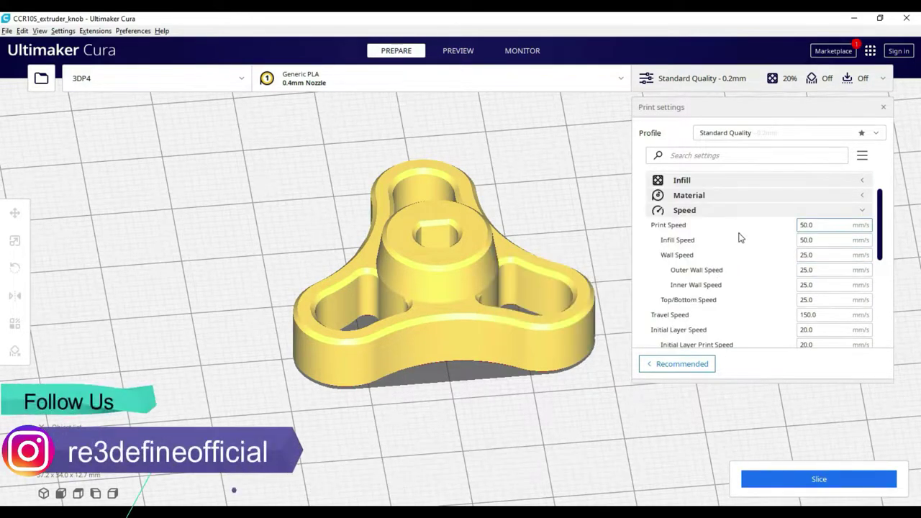
scroll(742, 242, "up", 4)
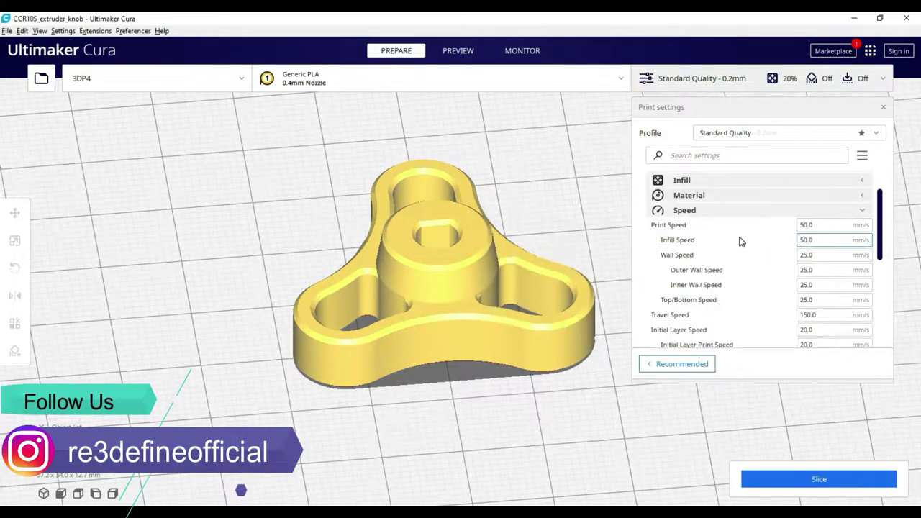
Step: Try Print Speed values of 60, 100 and 75 mm/s, then reset it to 50.0 mm/s
left_click_drag(817, 229, 784, 227)
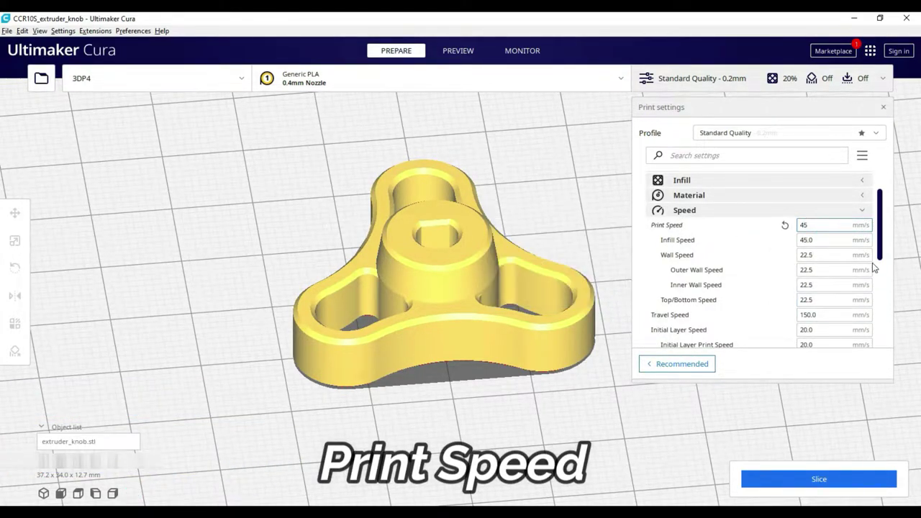
left_click_drag(818, 225, 784, 229)
type("6")
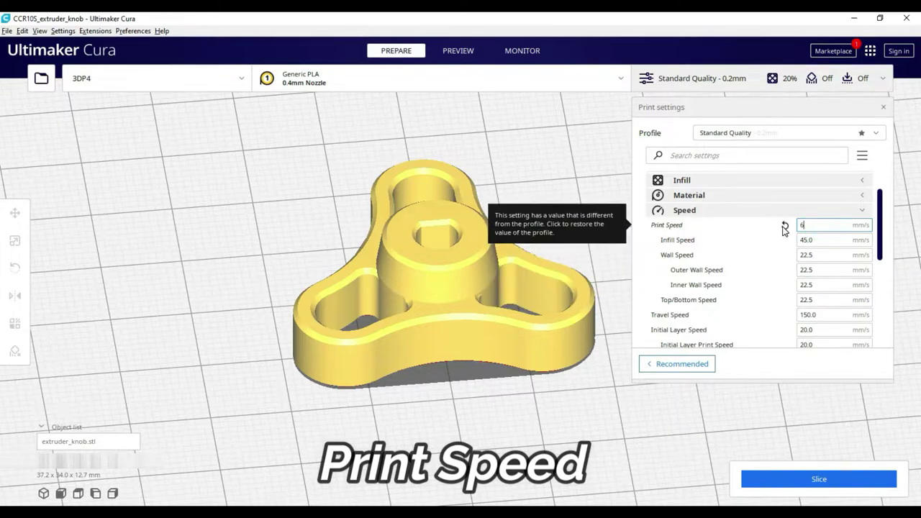
type("0")
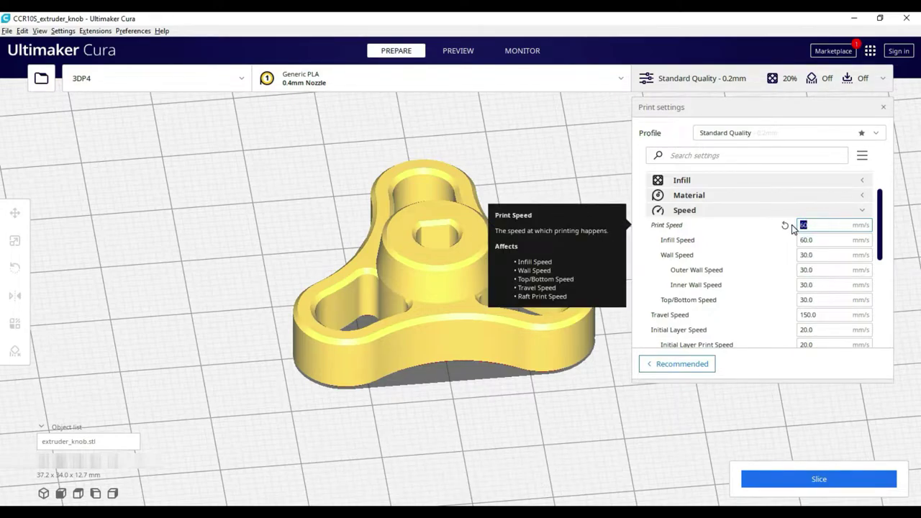
type("100")
key("BackSpace")
key("BackSpace")
key("BackSpace")
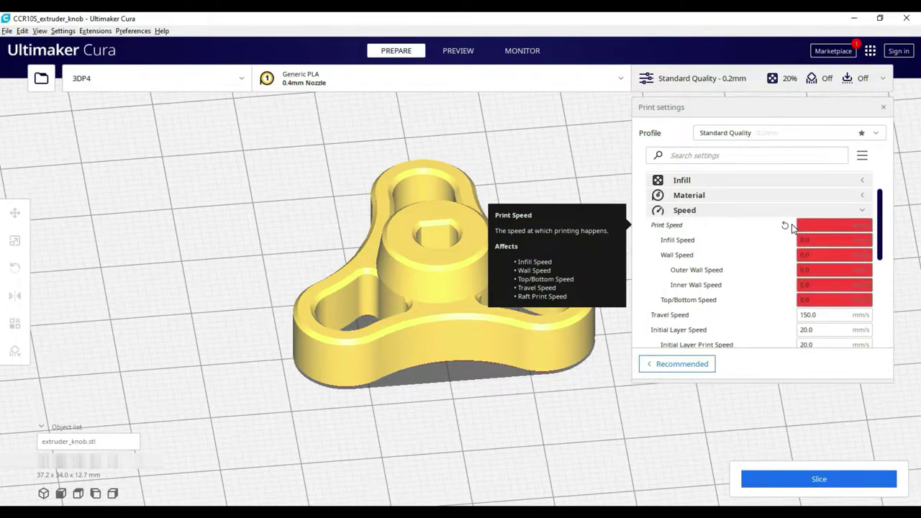
type("75")
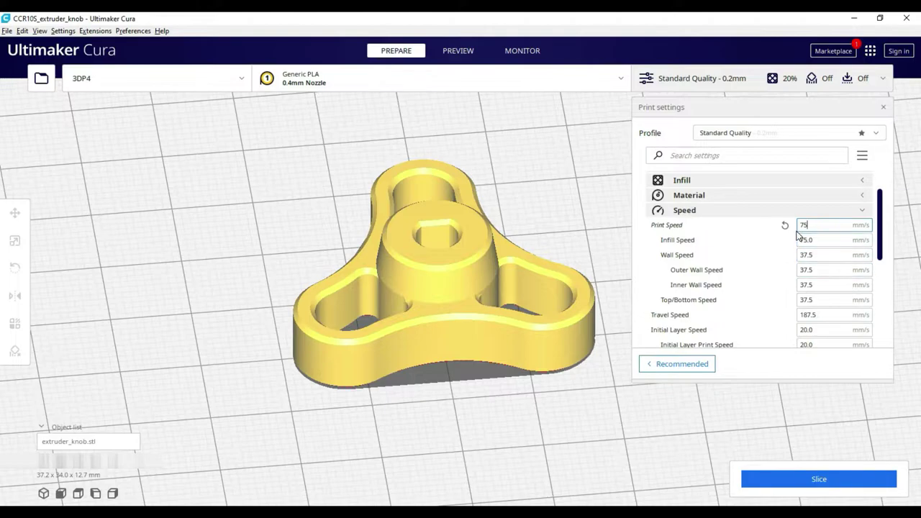
left_click(785, 225)
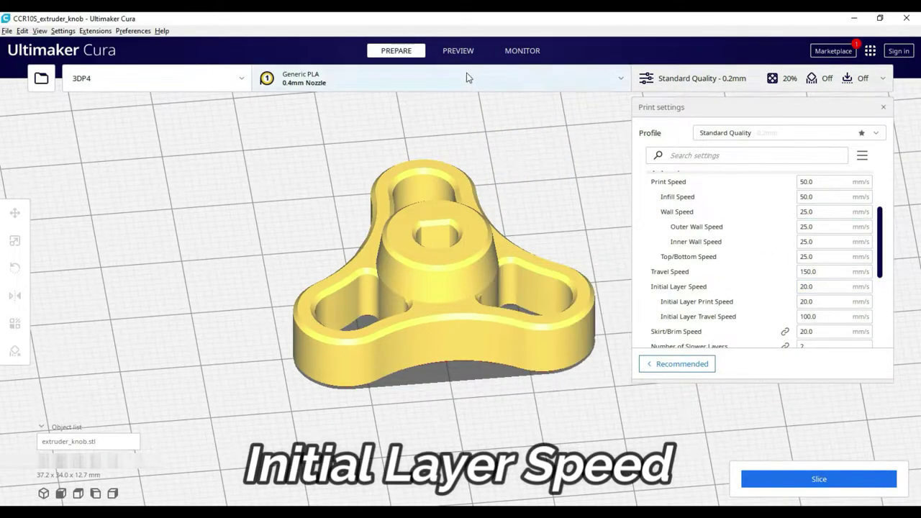
Step: Show the sliced knob in layer preview and drag the layer slider down to layer 1
left_click(472, 54)
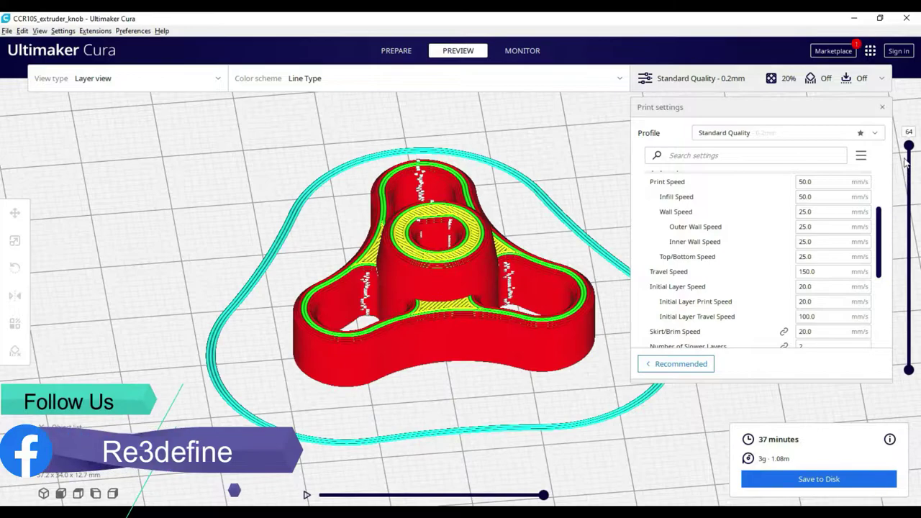
left_click_drag(545, 496, 545, 473)
scroll(769, 302, "down", 3)
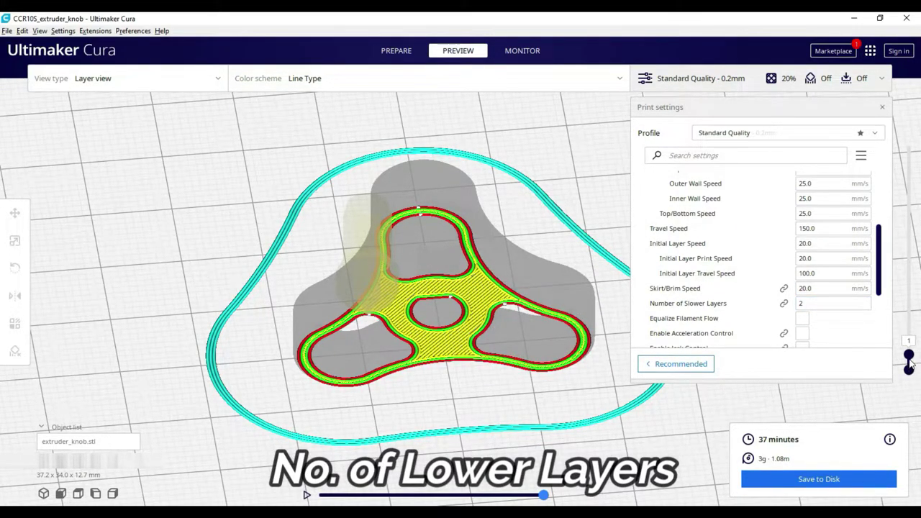
Step: Set Number of Slower Layers to 4, trial 250 mm/s print speed, then restore 50 mm/s
left_click_drag(910, 356, 909, 352)
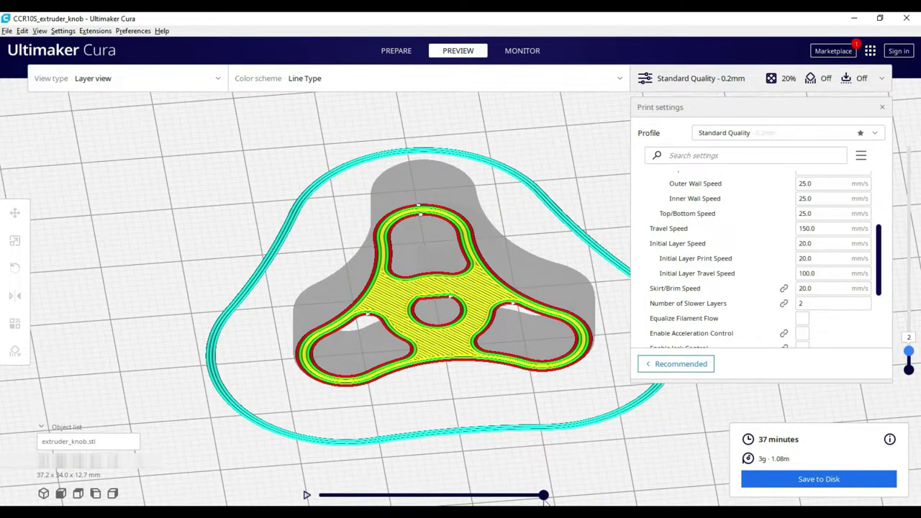
left_click(544, 496)
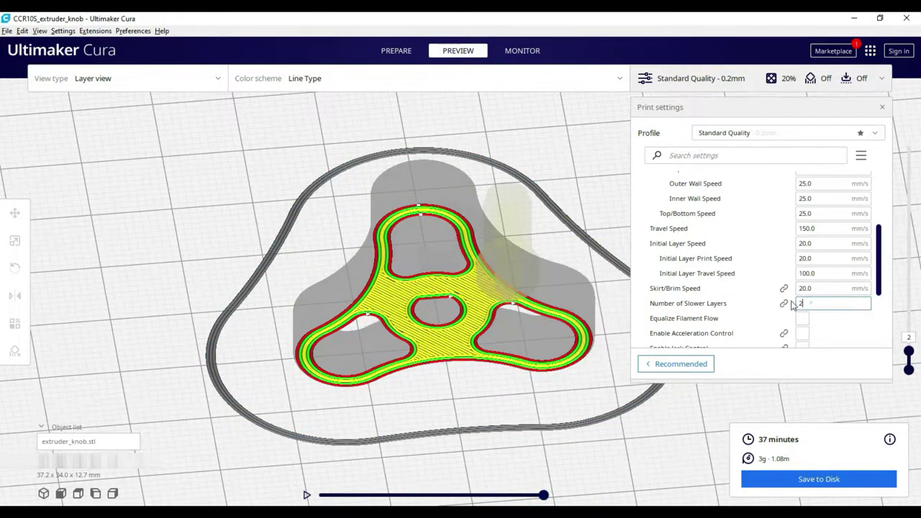
type("4")
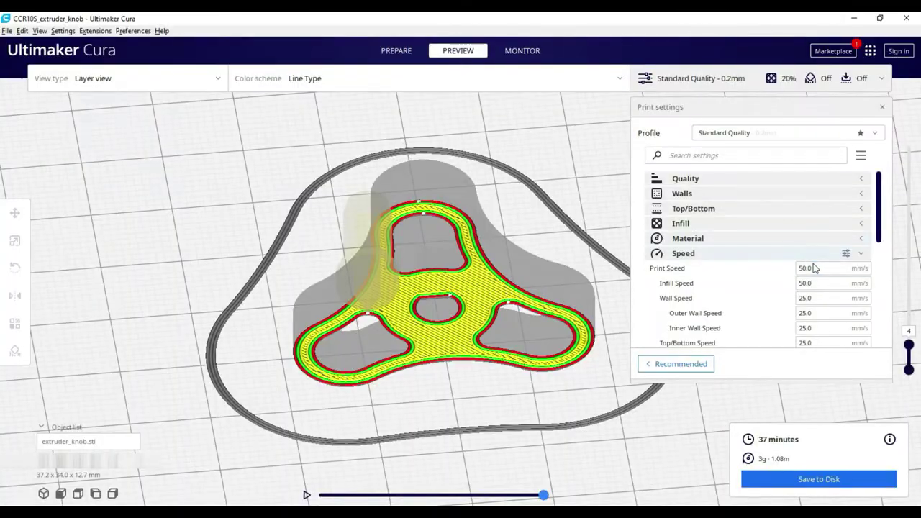
type("250")
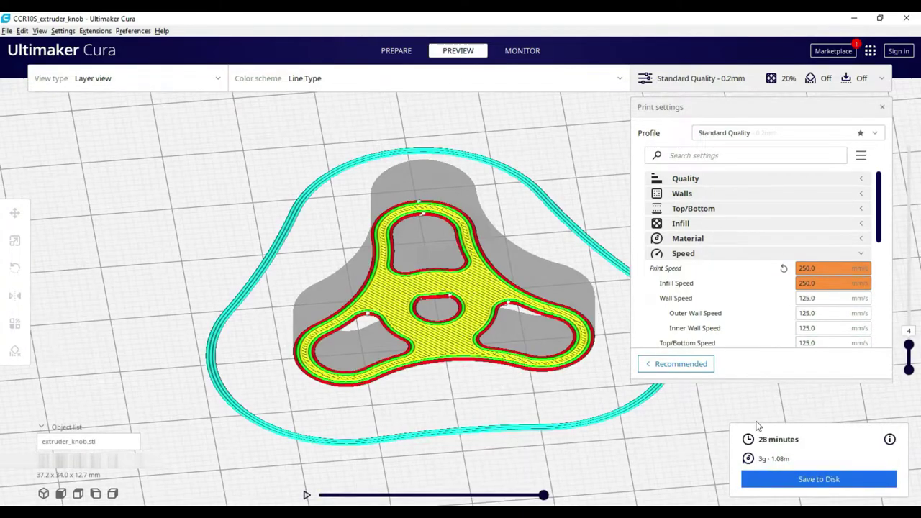
left_click(784, 268)
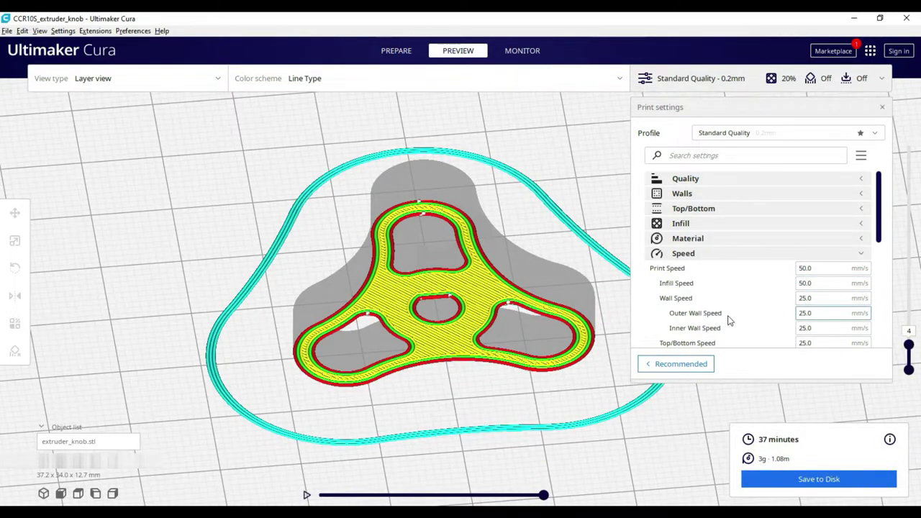
Step: Turn acceleration control on to view its settings, then turn it back off
scroll(705, 286, "down", 3)
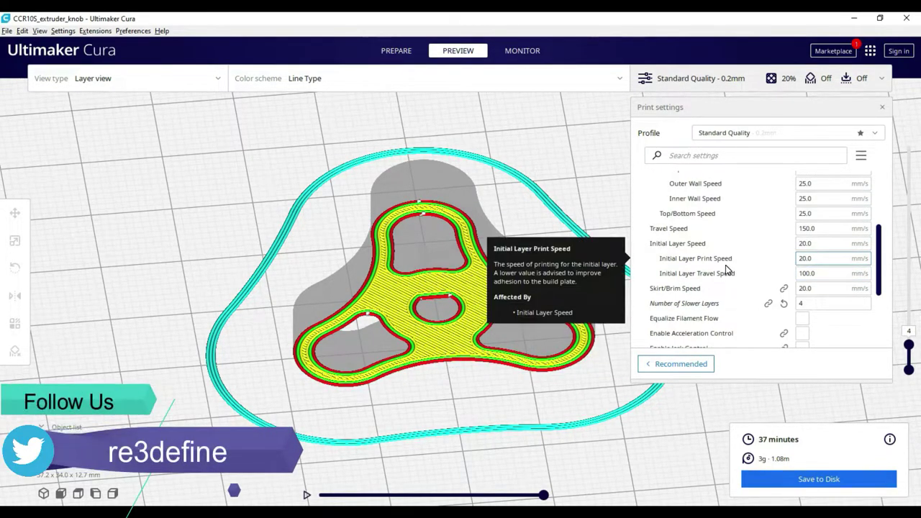
scroll(768, 305, "down", 1)
left_click(801, 291)
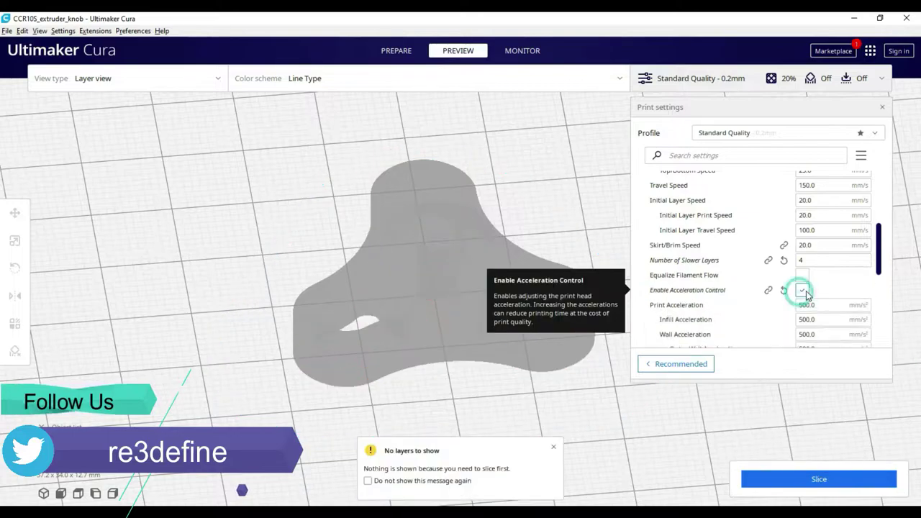
scroll(803, 274, "down", 1)
left_click(802, 247)
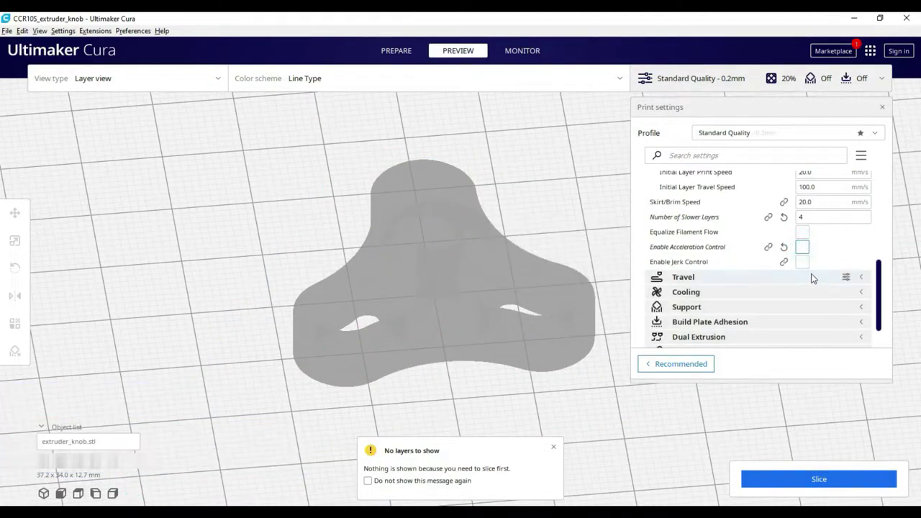
Step: Turn jerk control on and back off, then collapse the Speed settings group
left_click(804, 263)
scroll(781, 276, "down", 1)
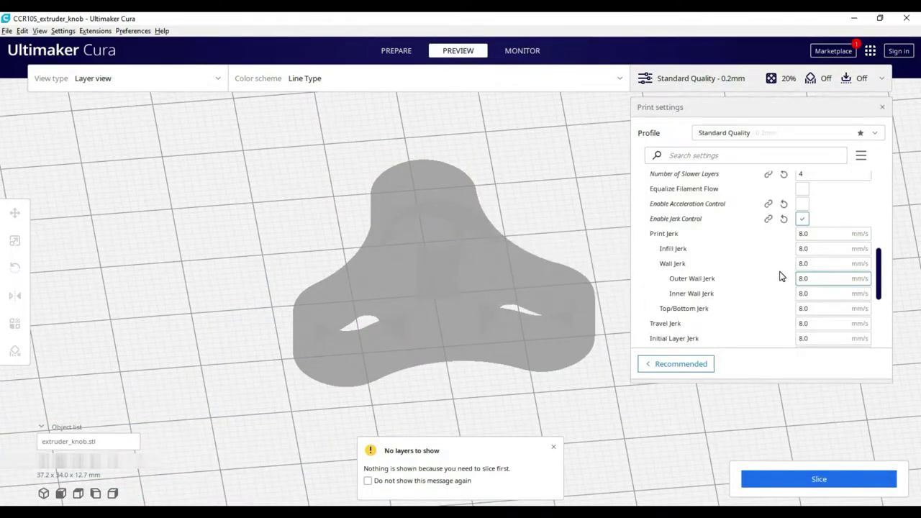
left_click(804, 219)
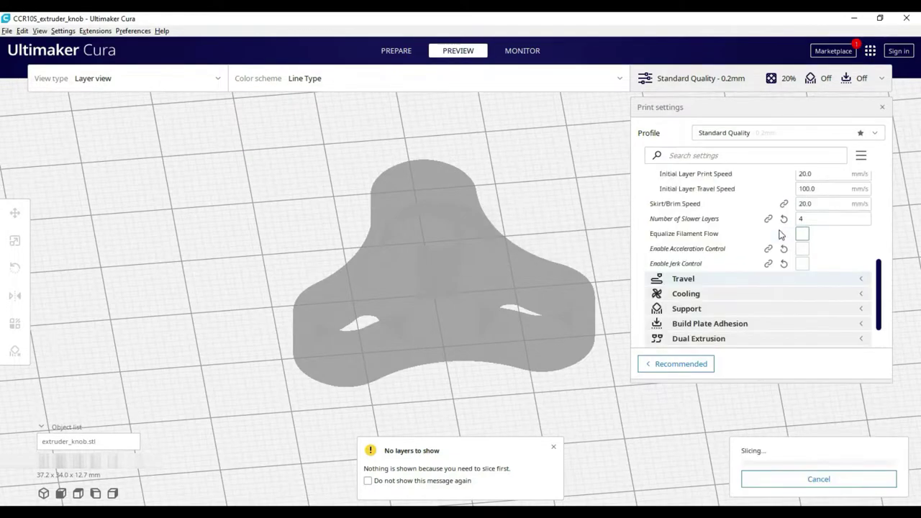
scroll(772, 241, "up", 1)
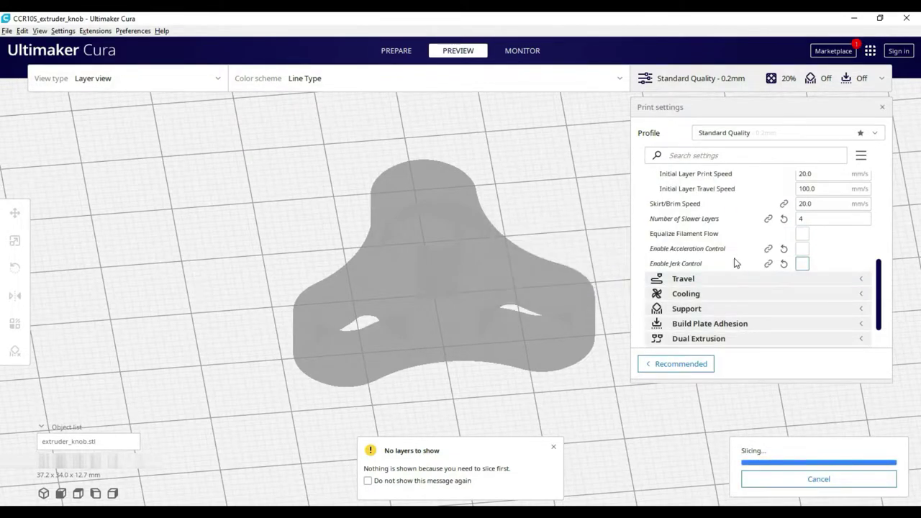
scroll(748, 242, "up", 5)
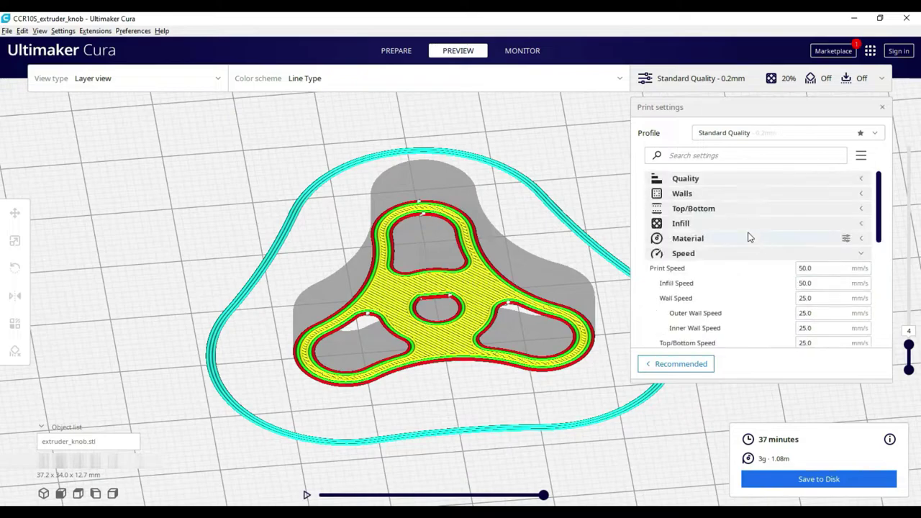
left_click(742, 256)
scroll(724, 247, "down", 2)
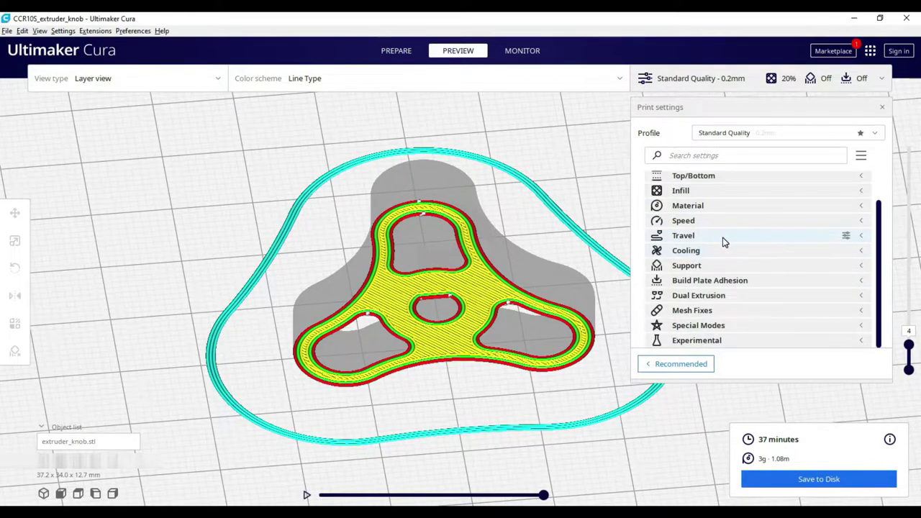
Step: Expand the Travel settings group
left_click(726, 240)
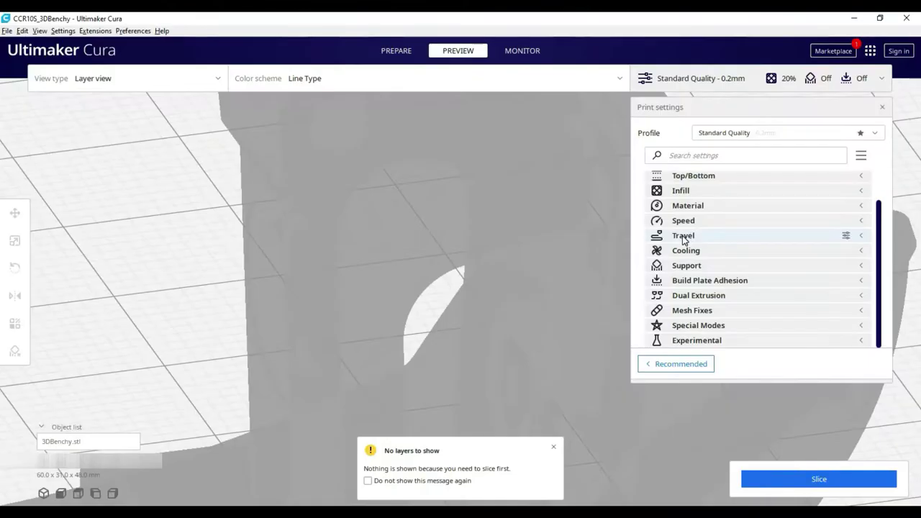
Step: Enable retraction for the 3DBenchy, showing 5.0 mm distance and 45.0 mm/s speed
left_click(685, 237)
left_click(802, 251)
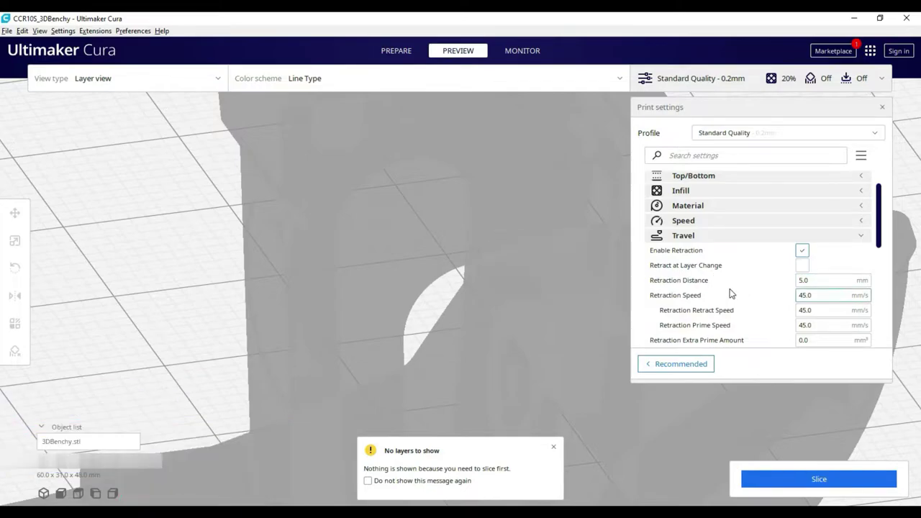
scroll(722, 284, "down", 3)
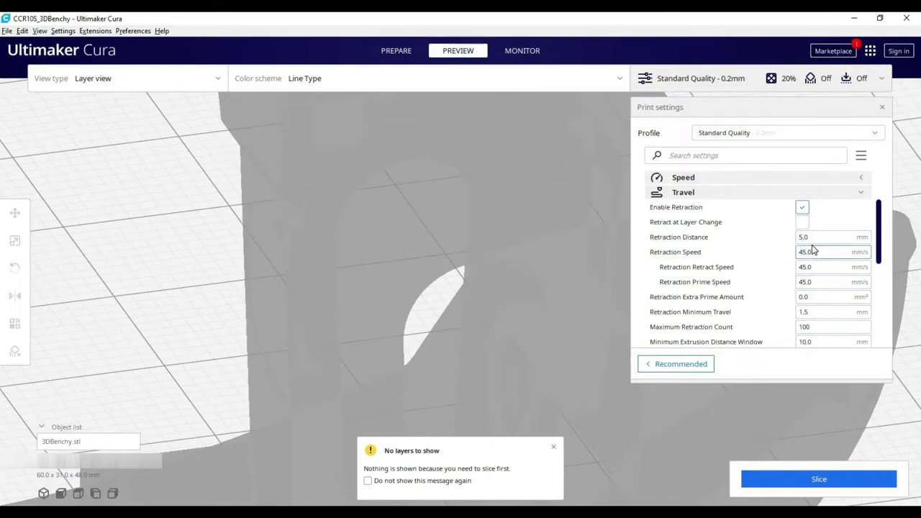
scroll(763, 284, "down", 3)
scroll(789, 288, "up", 3)
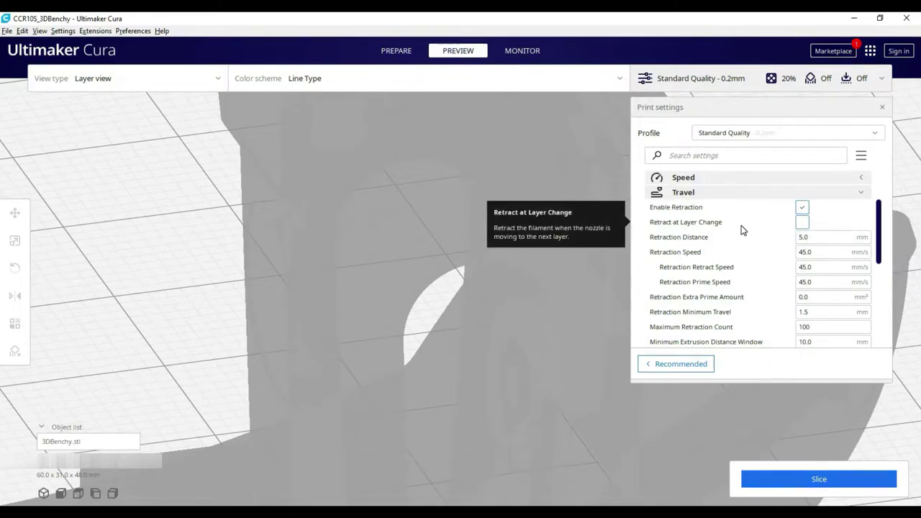
Step: Slice the 3DBenchy, try larger Retraction Distance values, then reset it to 5.0 mm
left_click(833, 475)
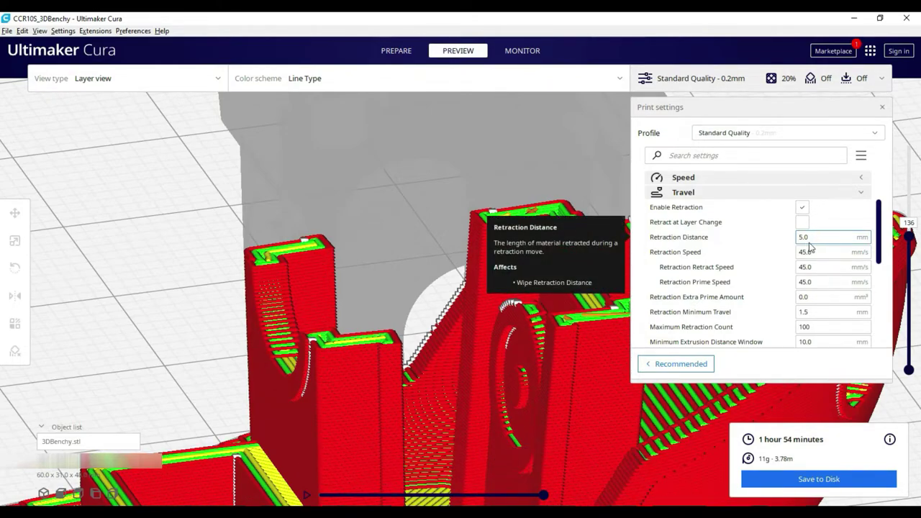
double_click(814, 237)
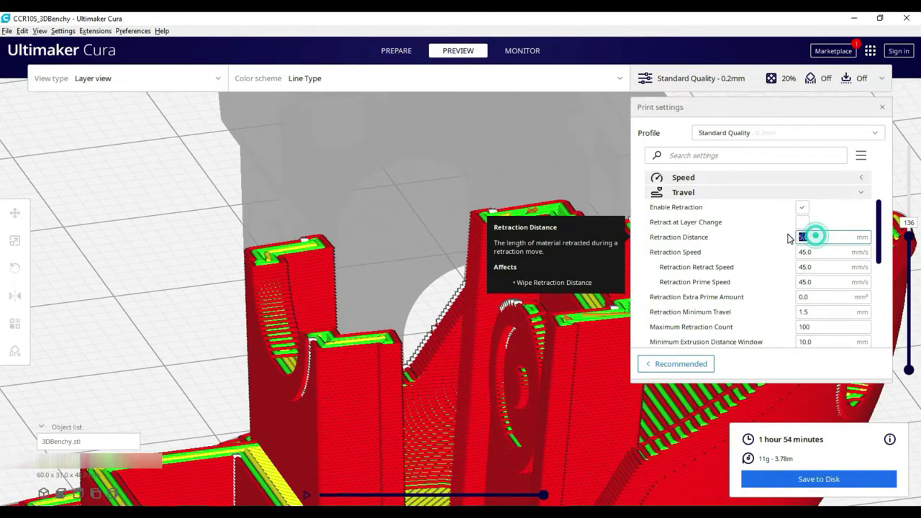
type("4.0")
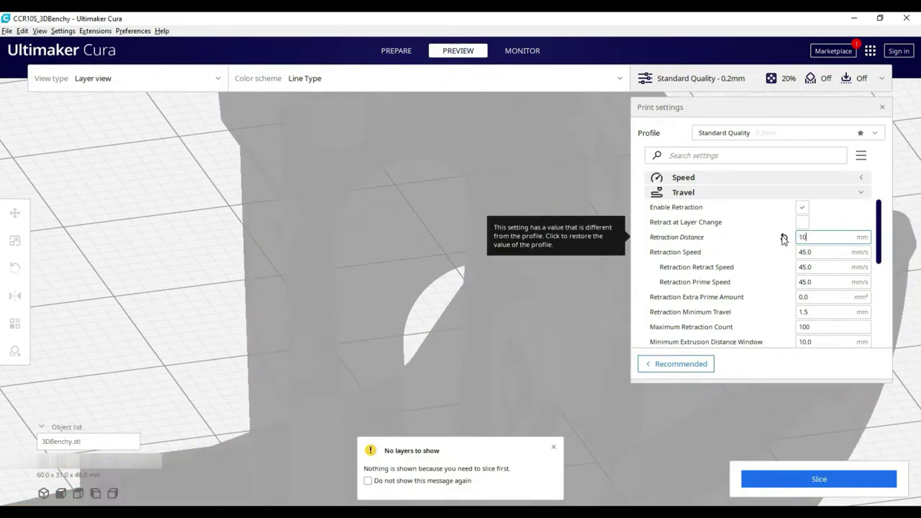
key("BackSpace")
type("5")
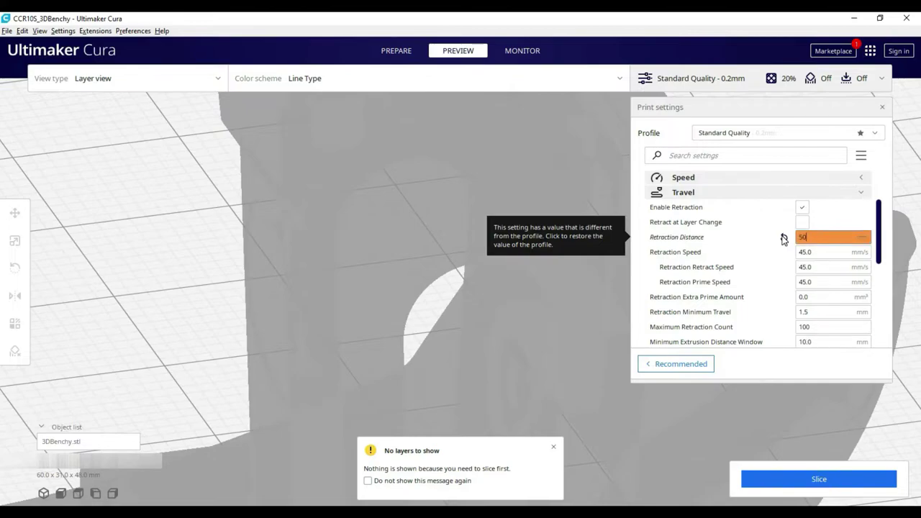
left_click(785, 240)
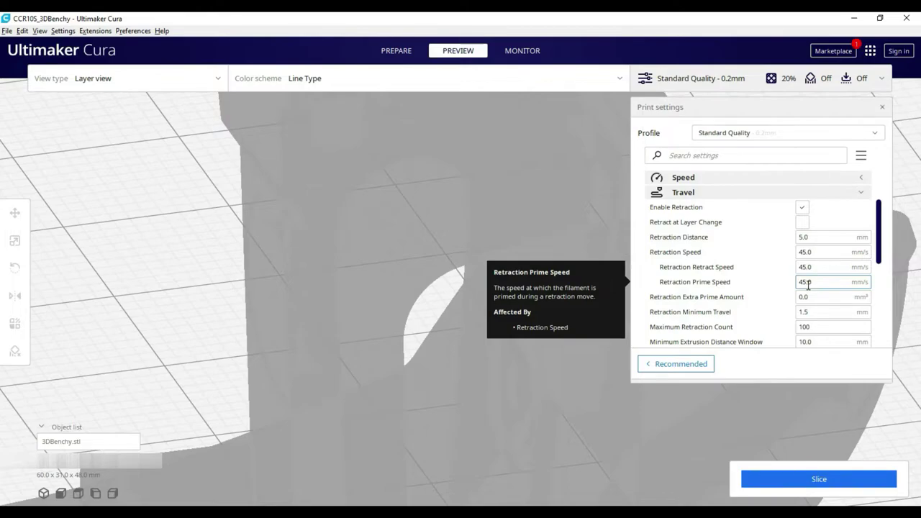
scroll(798, 291, "down", 3)
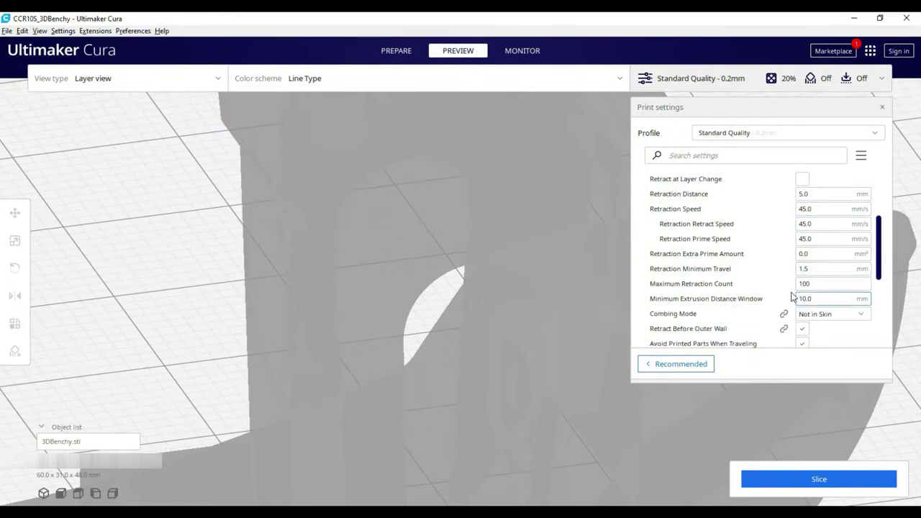
scroll(790, 271, "down", 3)
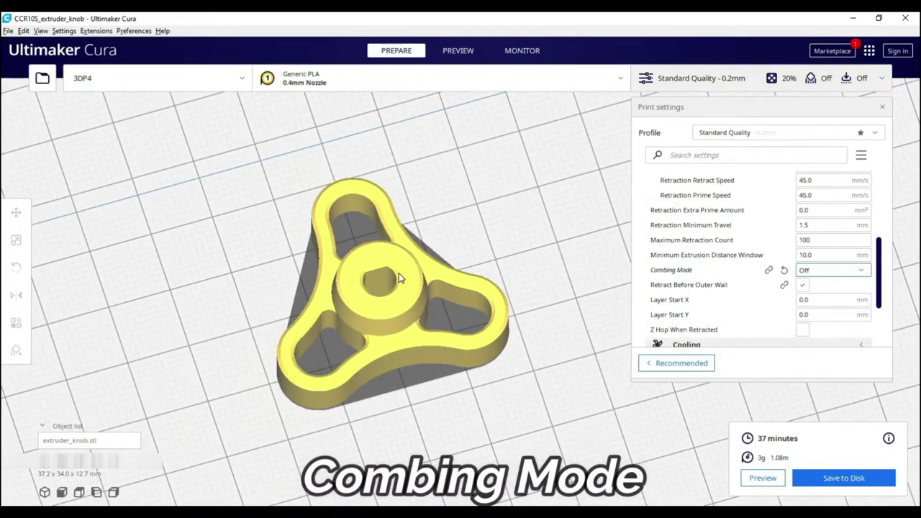
Step: Orbit the knob, switch to the layer preview and play the print simulation
mouse_move(752, 268)
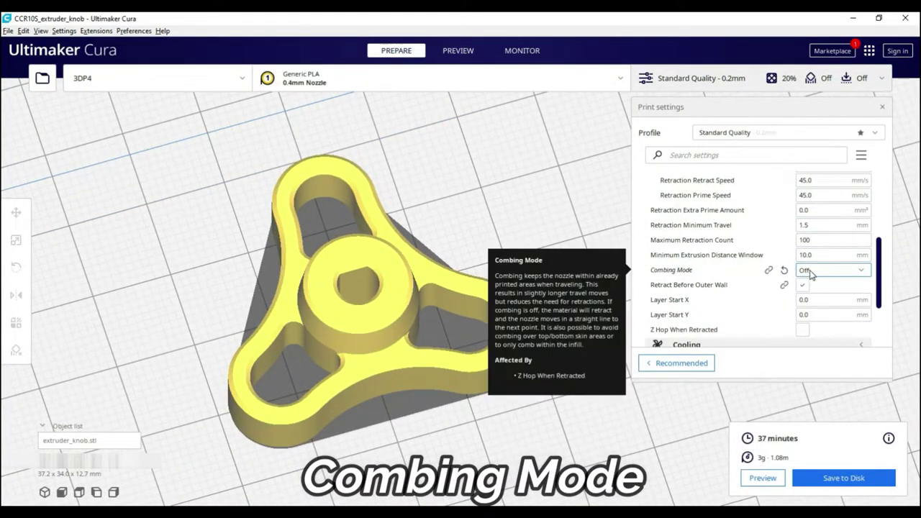
right_click_drag(459, 247, 492, 163)
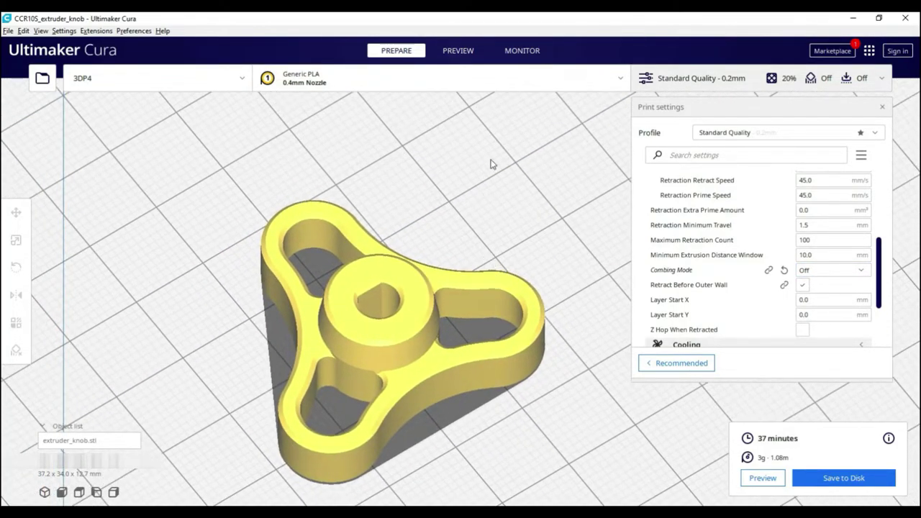
left_click(458, 53)
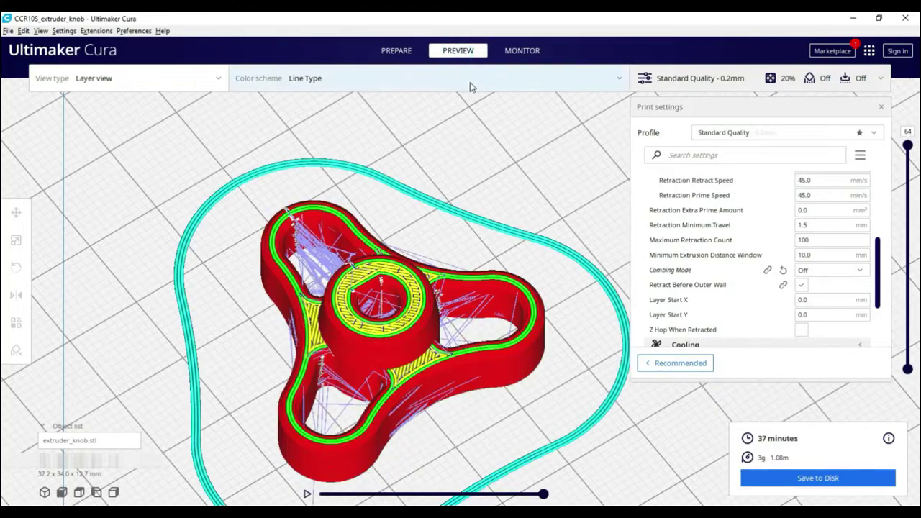
left_click(543, 495)
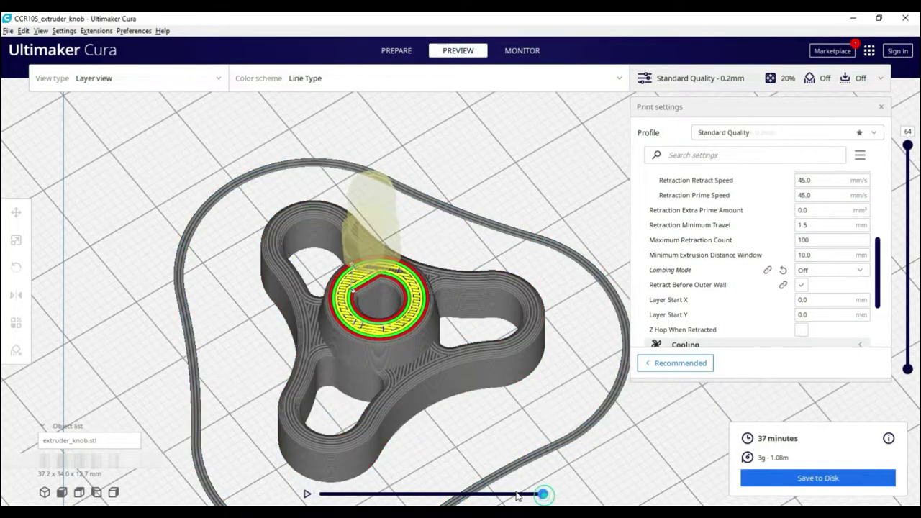
Step: Check the Combing Mode options while keeping it Off, then view and close the colour legend
left_click(837, 272)
left_click(837, 269)
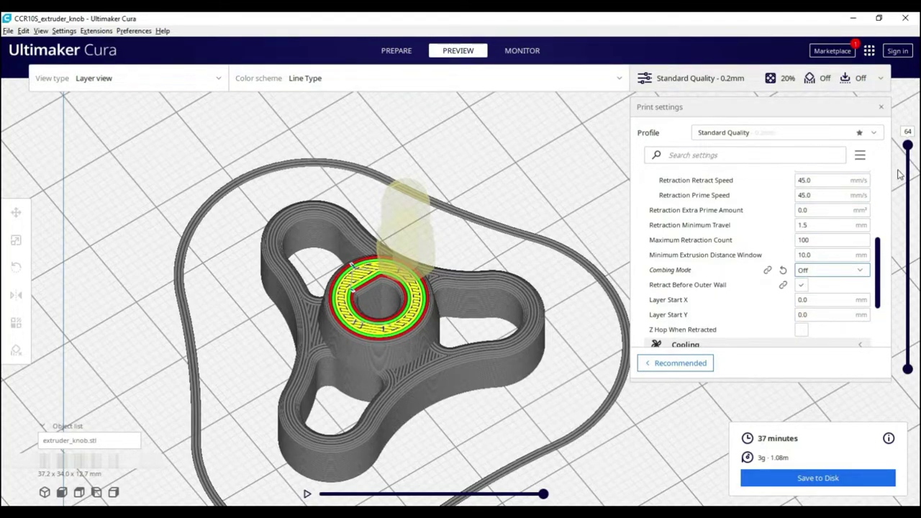
left_click(908, 146)
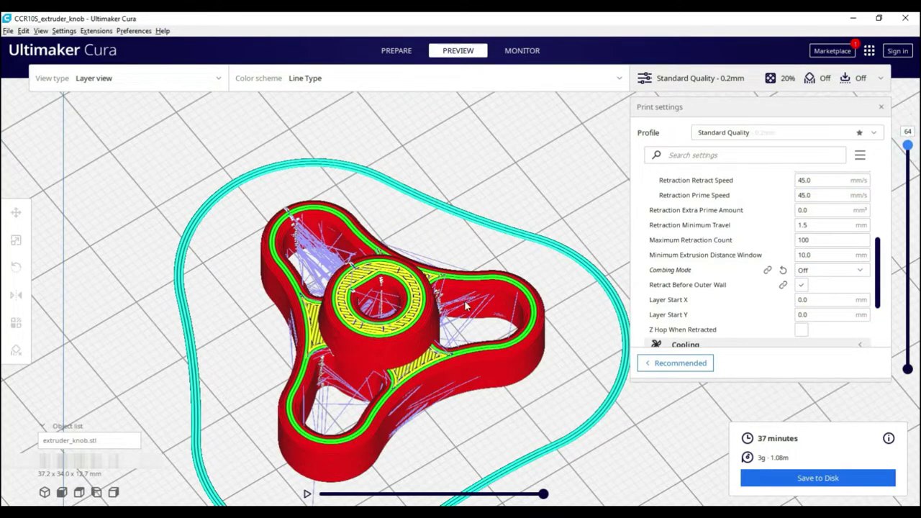
left_click(347, 80)
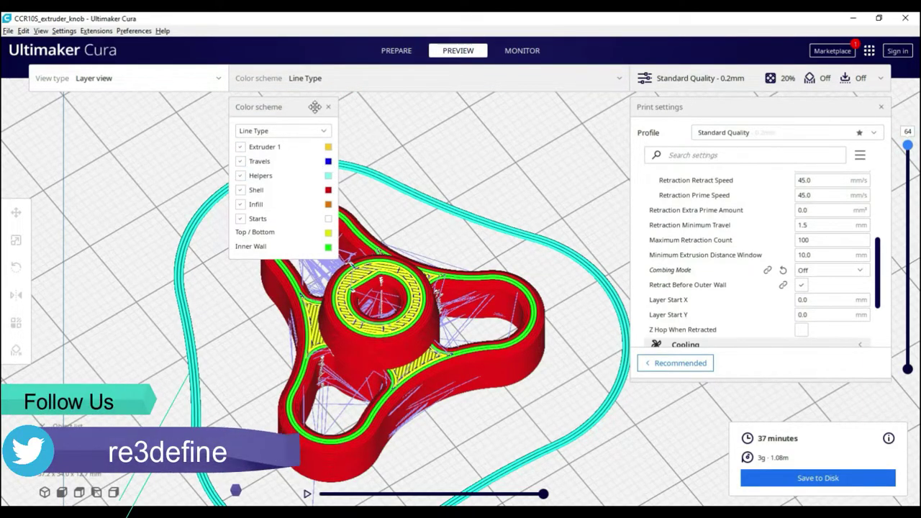
left_click(328, 82)
scroll(169, 245, "up", 5)
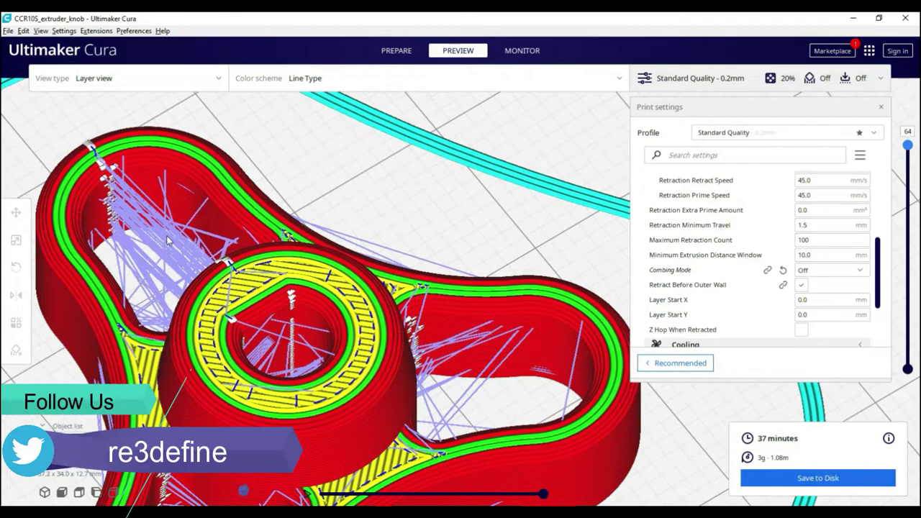
scroll(168, 244, "down", 5)
Step: Slice the knob with combing All (30 min), inspect inner layers, then choose Not on Outer Surface
left_click(804, 270)
left_click(806, 295)
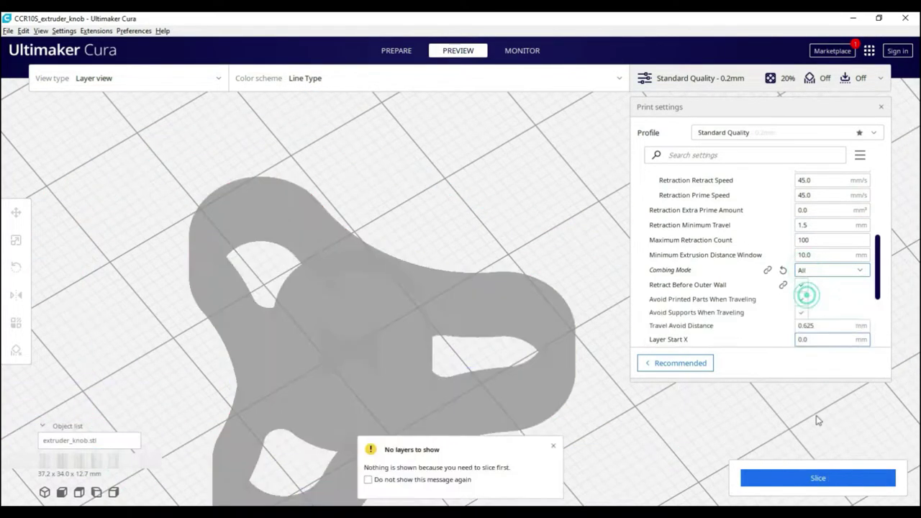
left_click(817, 478)
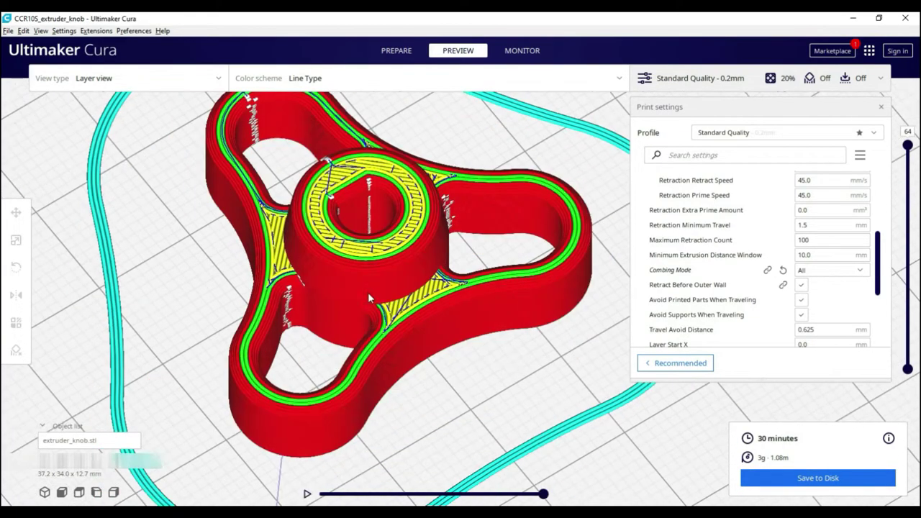
scroll(372, 295, "up", 5)
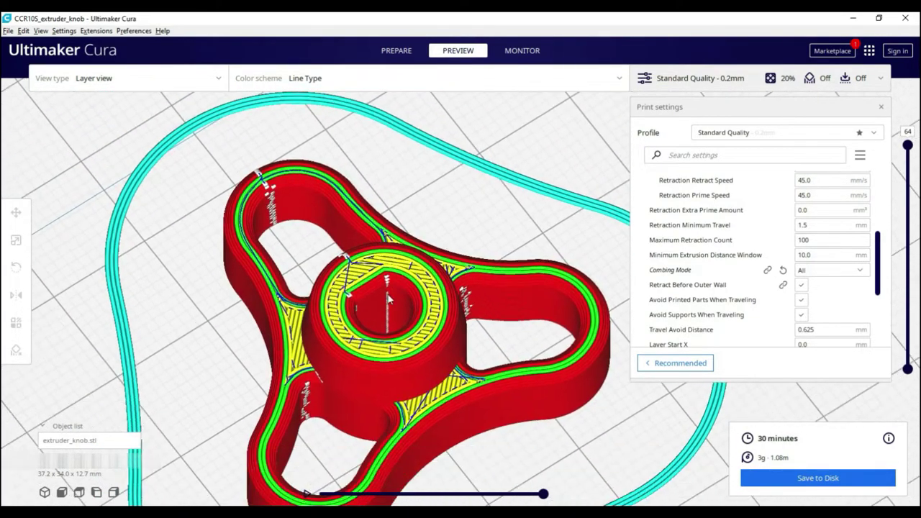
left_click_drag(906, 147, 907, 322)
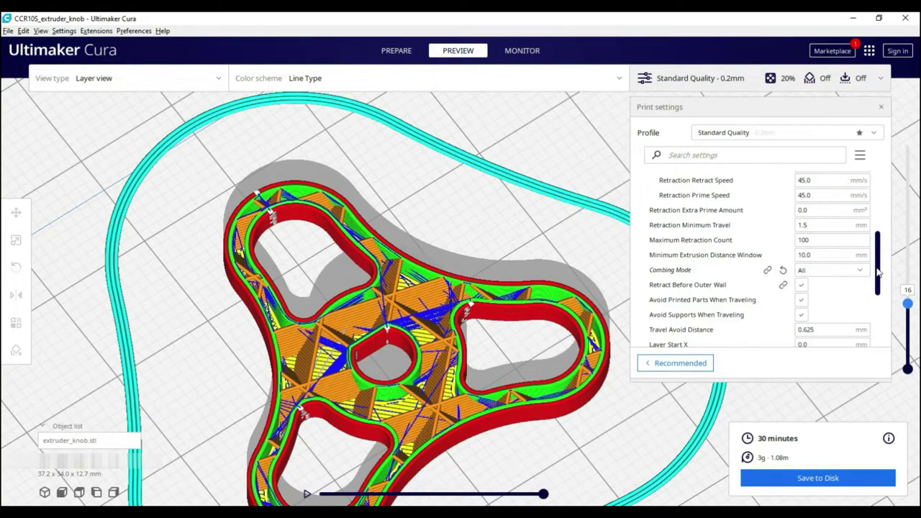
left_click(849, 271)
Step: Slice the knob with combing set to Not on Outer Surface, giving a 30-minute estimate
left_click(835, 315)
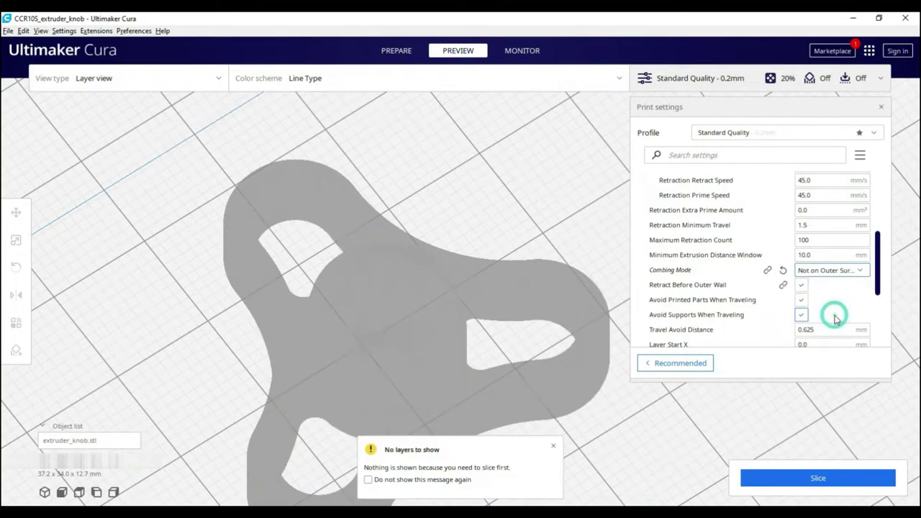
left_click(825, 471)
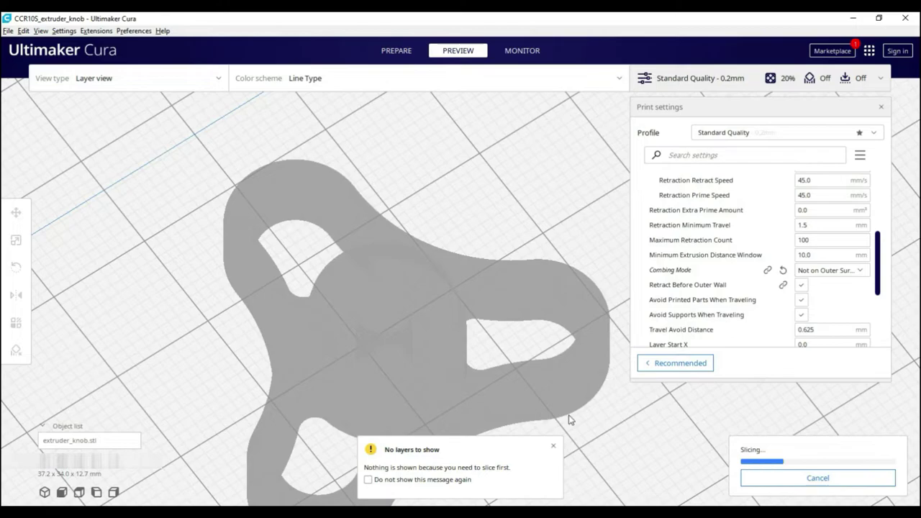
left_click(552, 447)
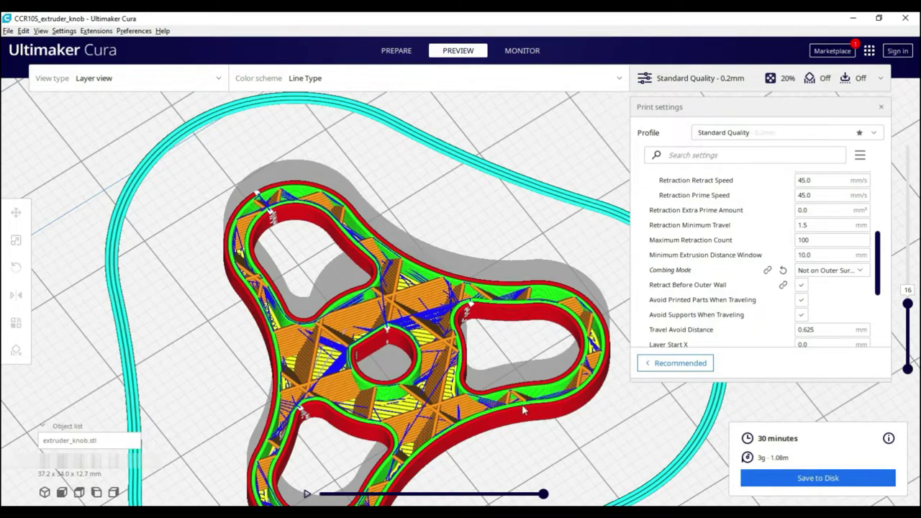
right_click_drag(413, 391, 410, 375)
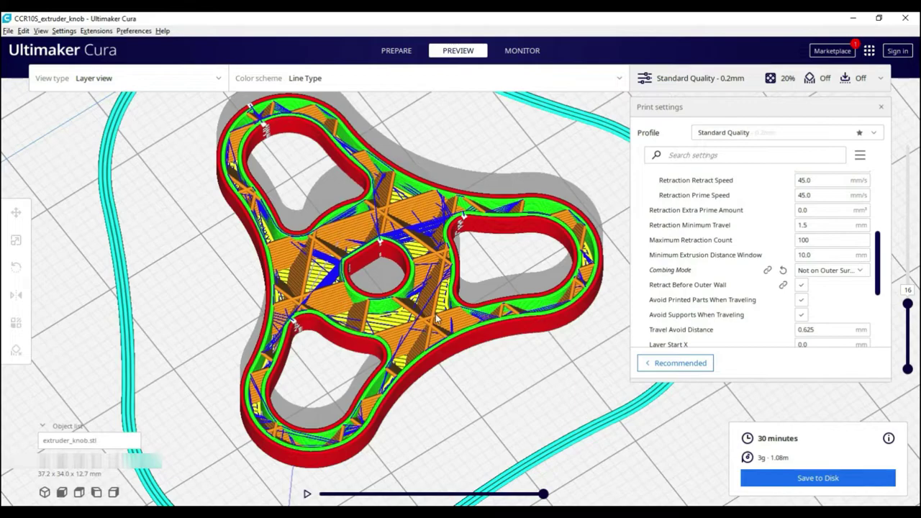
Step: Switch Combing Mode to Not in Skin, raising the estimate to 31 minutes
left_click(828, 270)
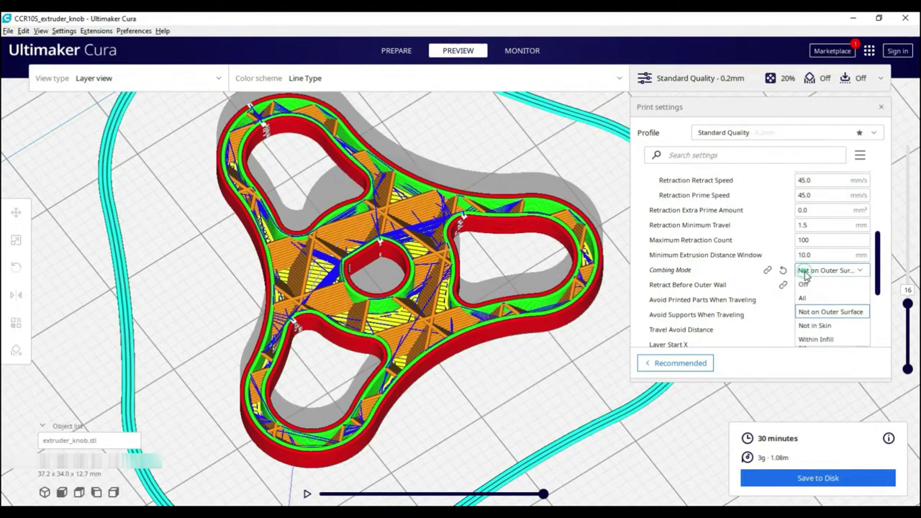
left_click(813, 326)
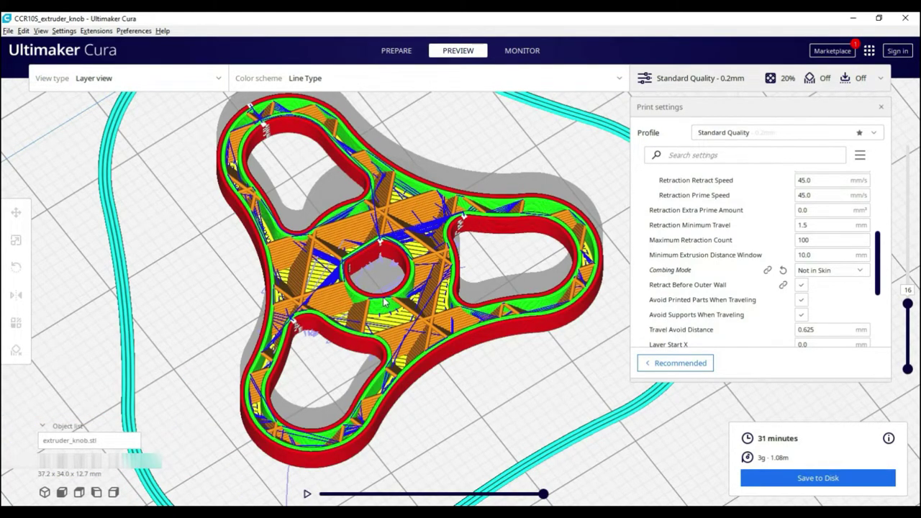
key("Up")
key("Up")
key("Up")
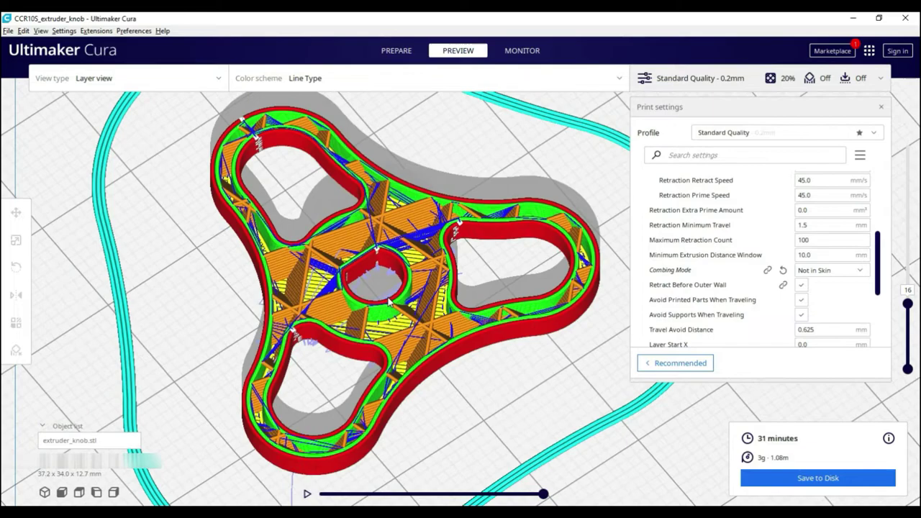
Step: Reslice the knob with Combing Mode set to Within Infill, still 31 minutes and 3g
left_click(826, 270)
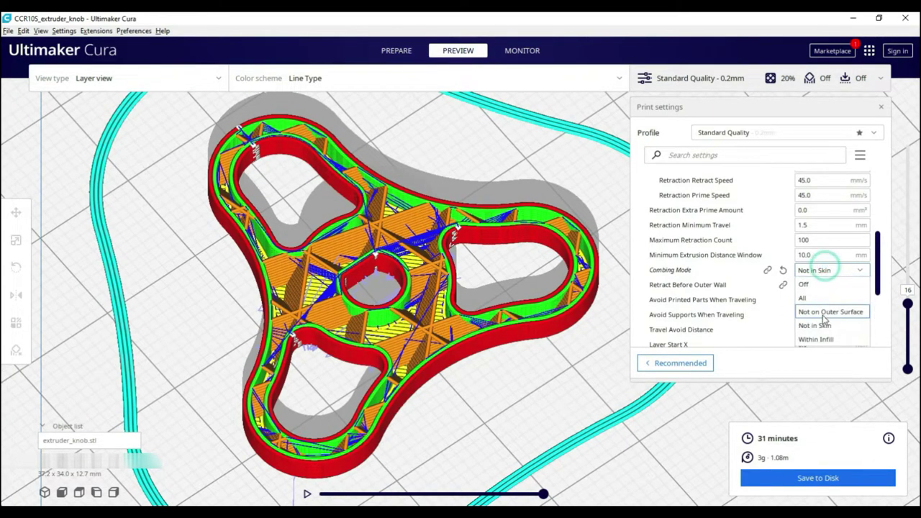
left_click(820, 339)
left_click(811, 483)
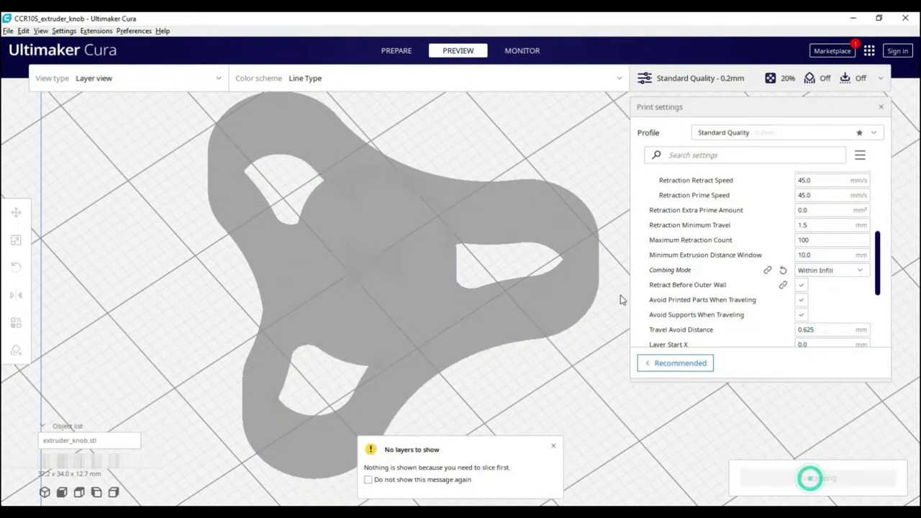
left_click(554, 447)
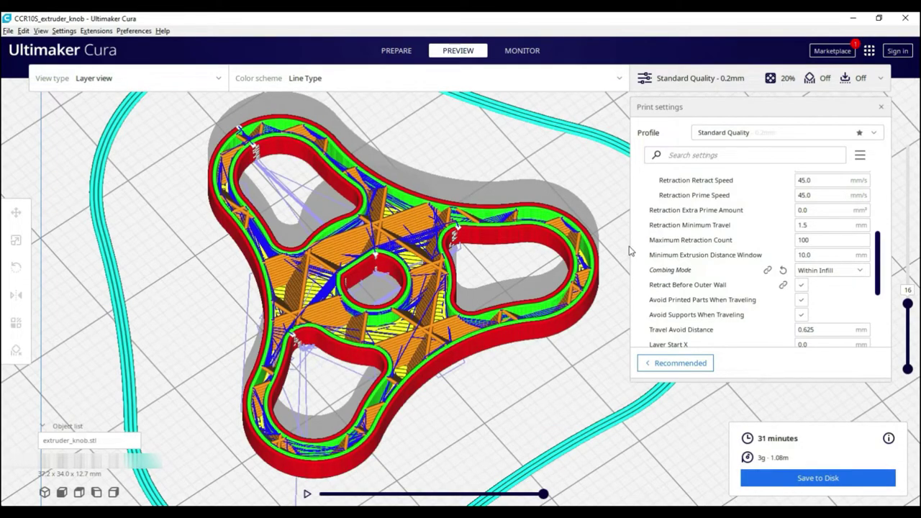
Step: Raise the layer slider to inspect the knob's upper layers around layer 38-41
left_click_drag(913, 305, 908, 233)
scroll(771, 294, "down", 2)
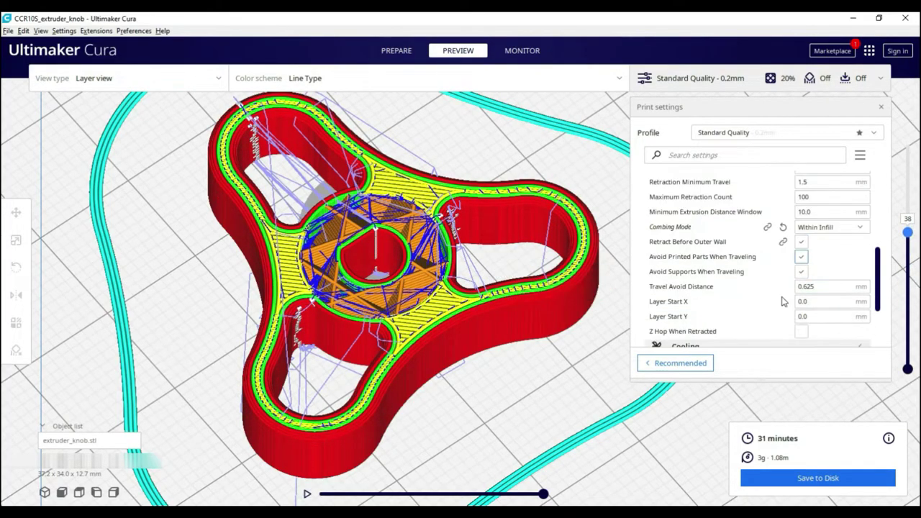
scroll(820, 273, "down", 2)
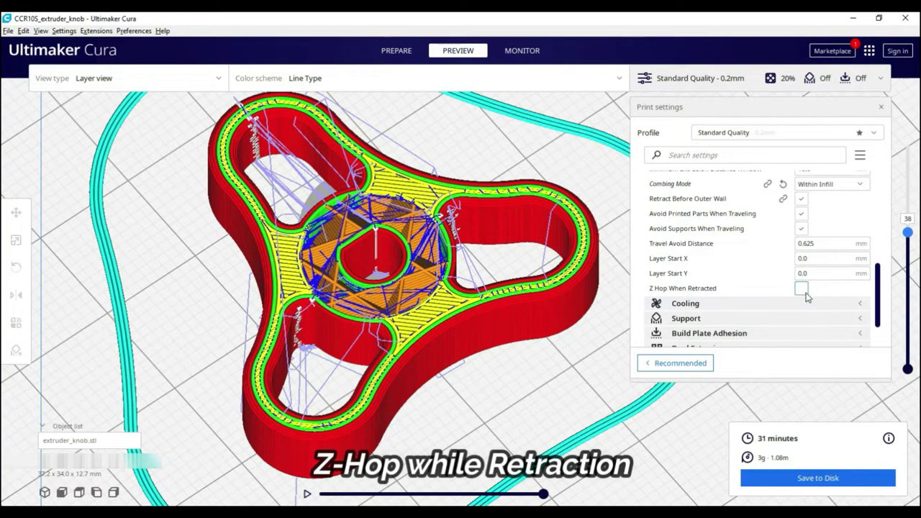
Step: Enable Z Hop When Retracted at 0.2 mm hop height and view the resliced knob from a low side angle
left_click(804, 291)
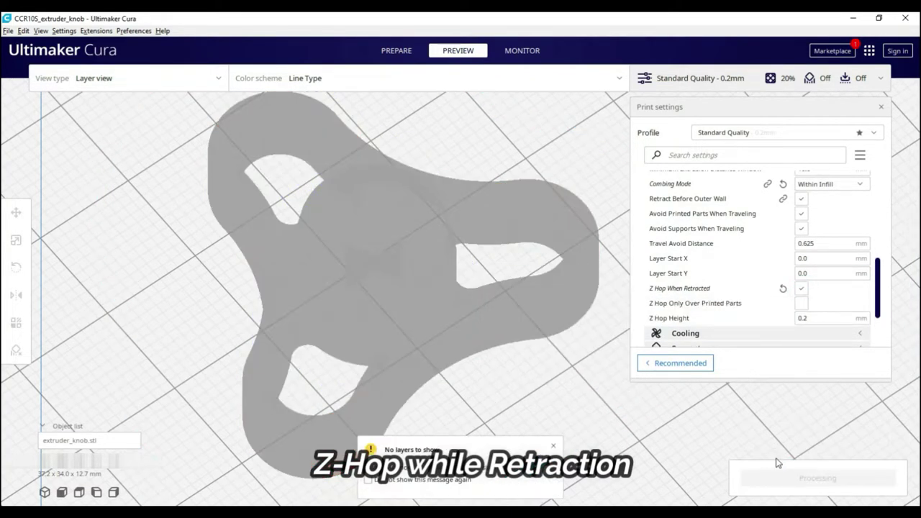
right_click_drag(664, 425, 517, 333)
scroll(515, 329, "up", 3)
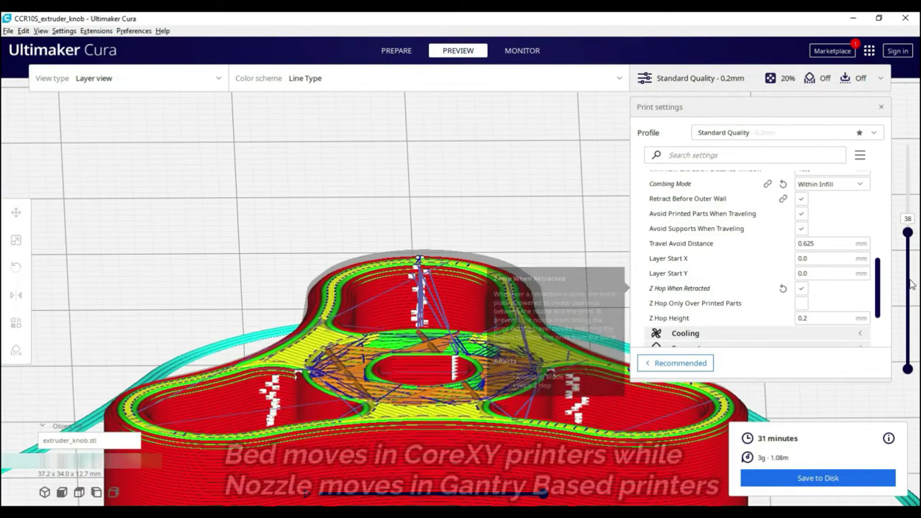
Step: Simulate the nozzle moving over the knob's top layer
left_click(548, 500)
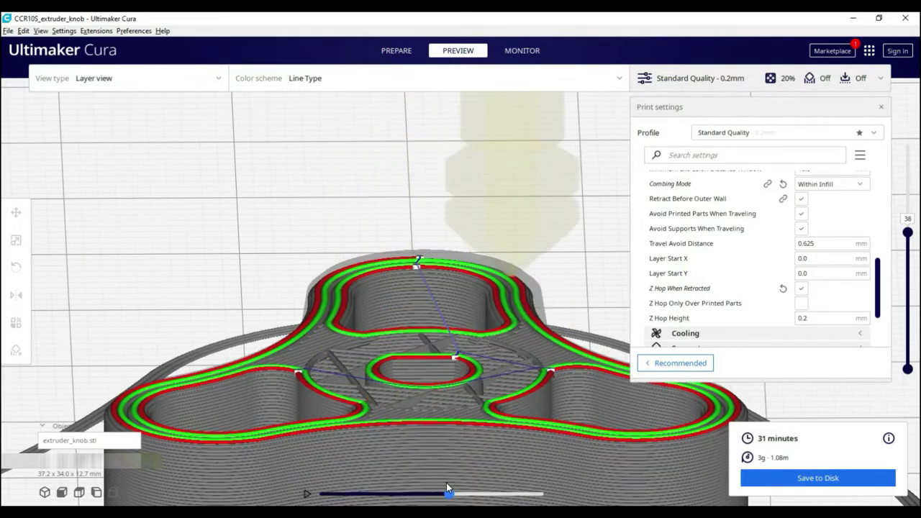
left_click_drag(447, 488, 452, 488)
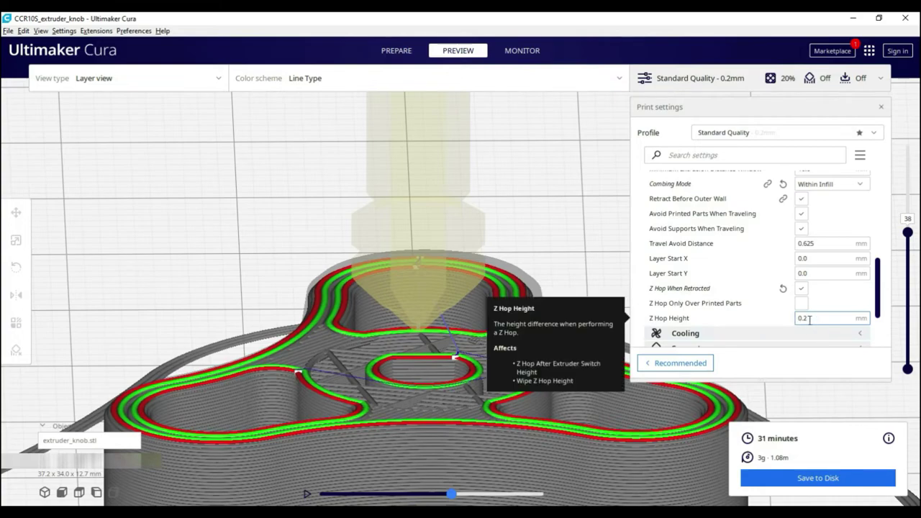
mouse_move(717, 317)
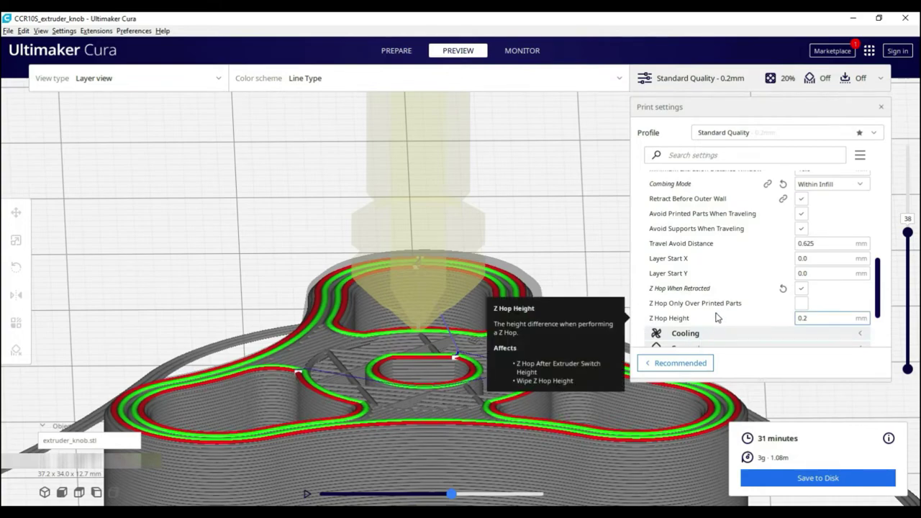